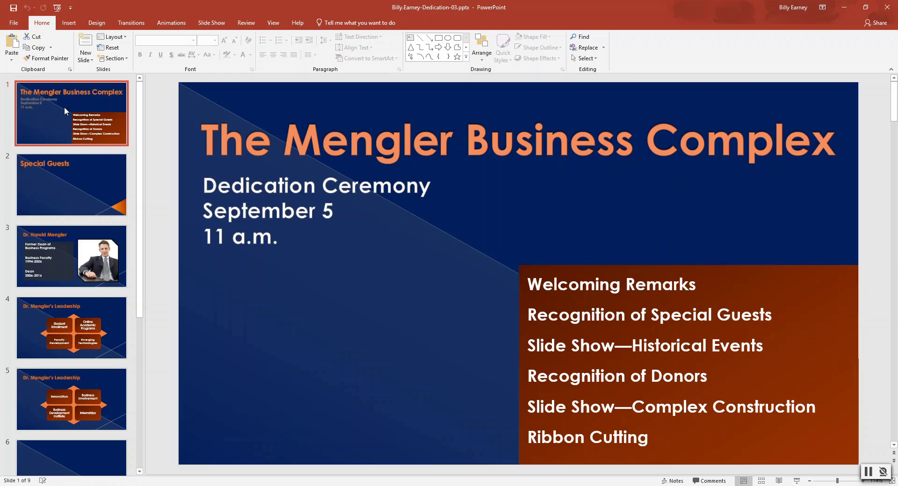
- Fill the title slide background with the Building-03.jpg picture from the Downloads folder
right_click(486, 204)
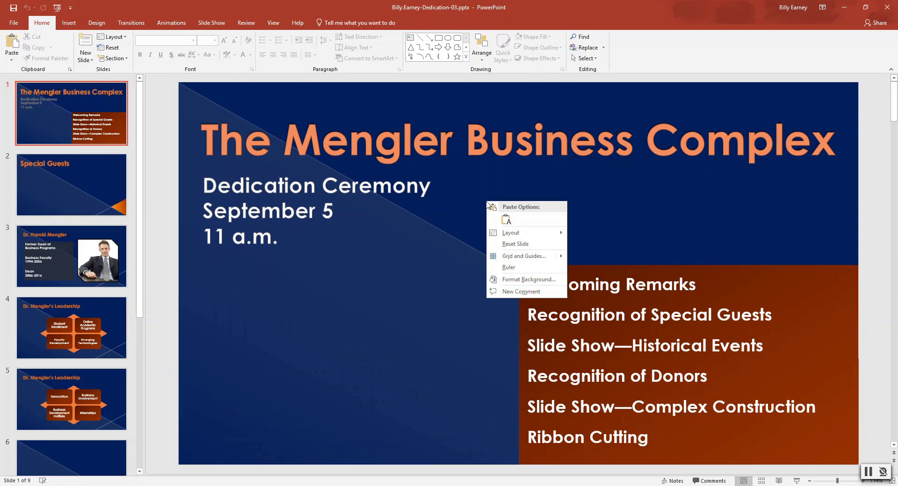
left_click(514, 279)
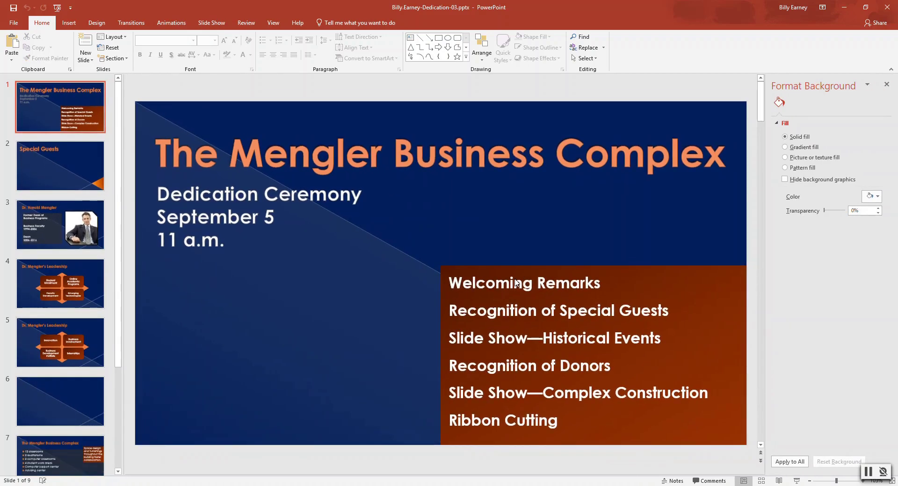
left_click(785, 157)
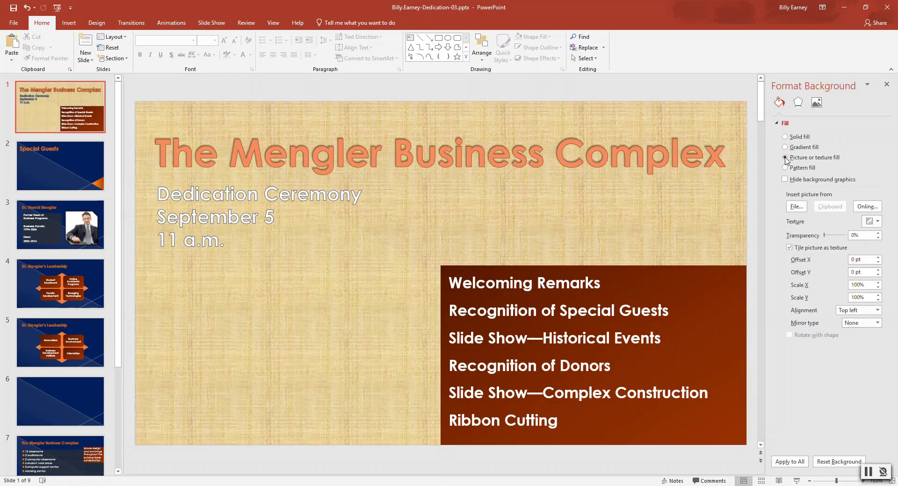
left_click(798, 209)
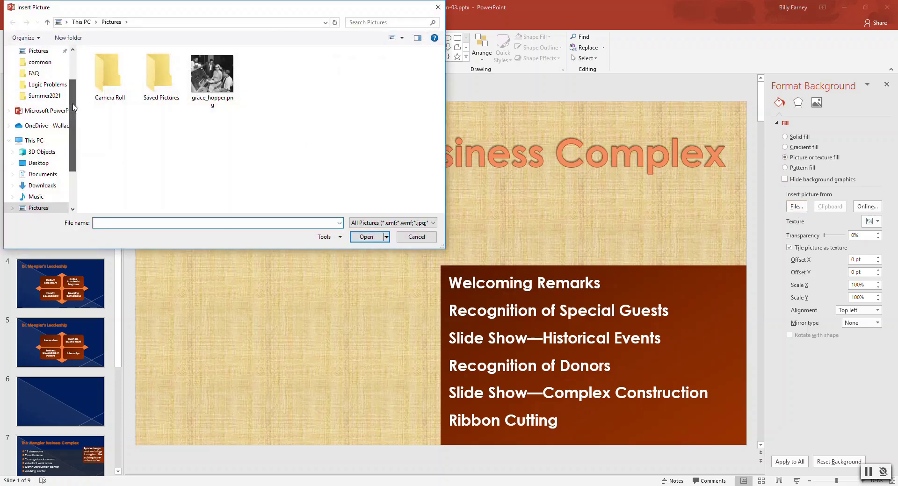
left_click_drag(75, 101, 75, 73)
left_click(41, 92)
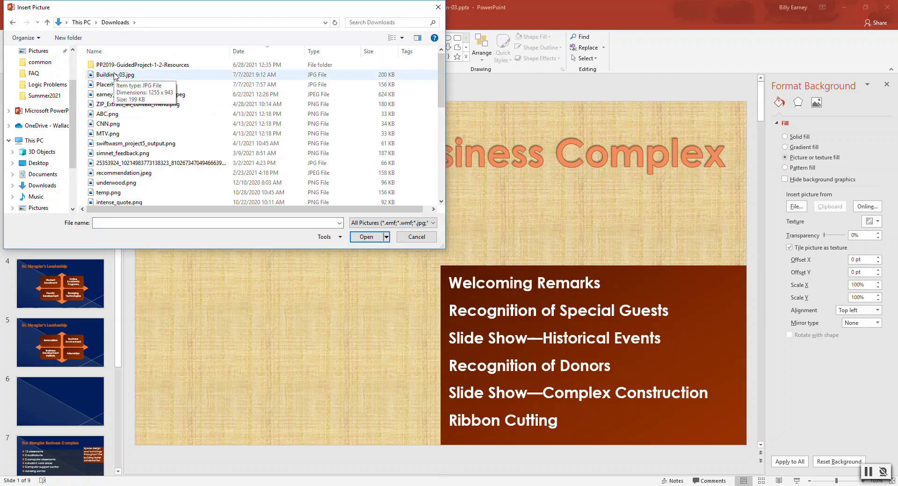
left_click(116, 76)
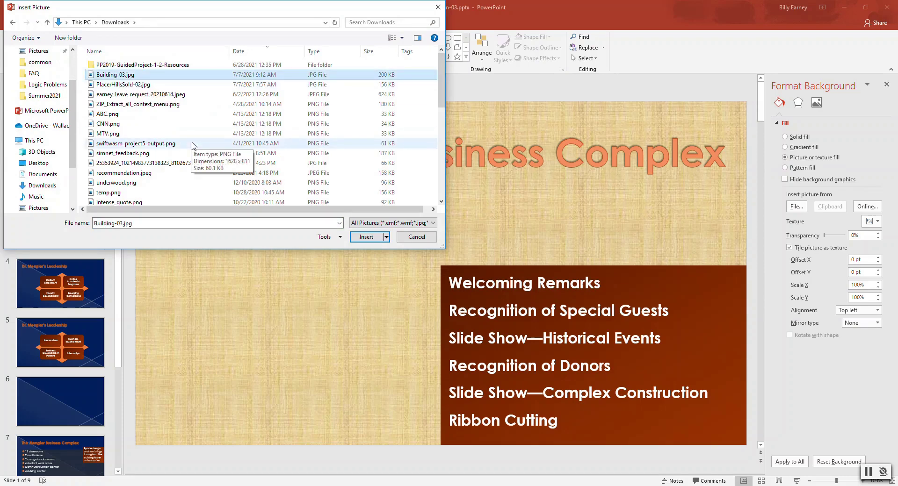
left_click(366, 237)
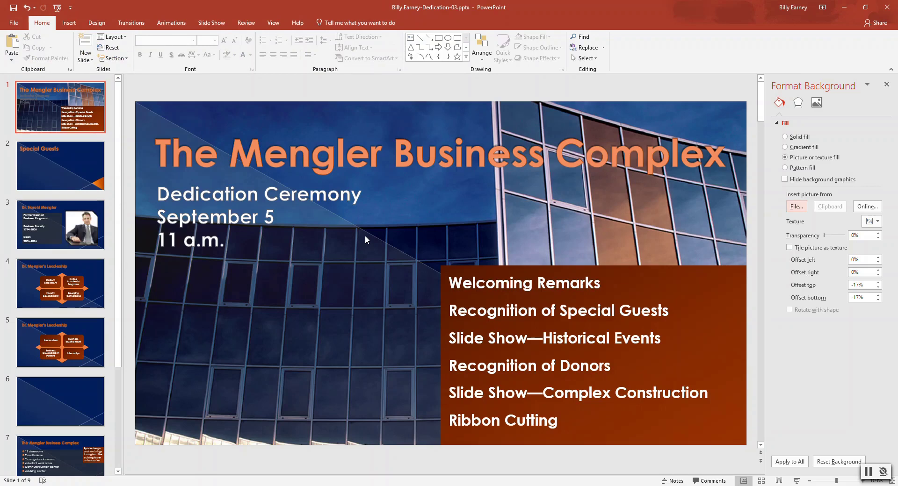
- Recolor the background photo to Blue, Accent color 2 Dark and apply it to all slides
left_click(816, 103)
left_click(777, 135)
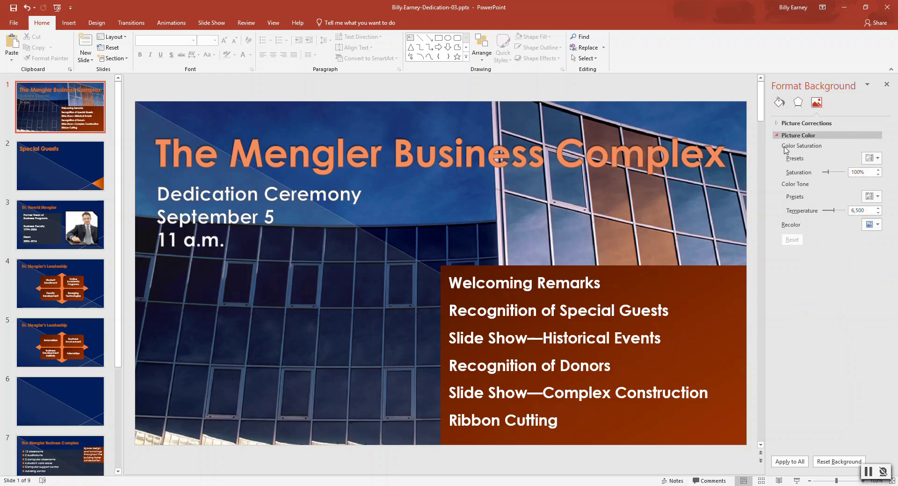
left_click(872, 226)
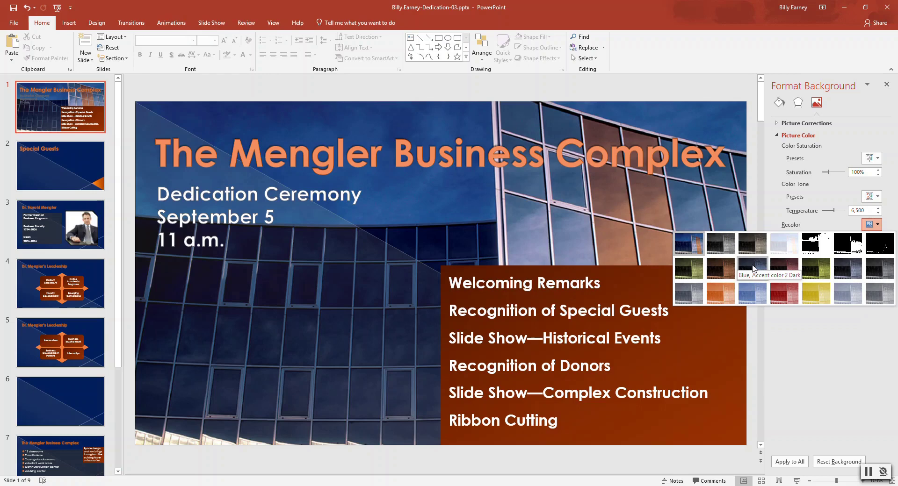
left_click(752, 268)
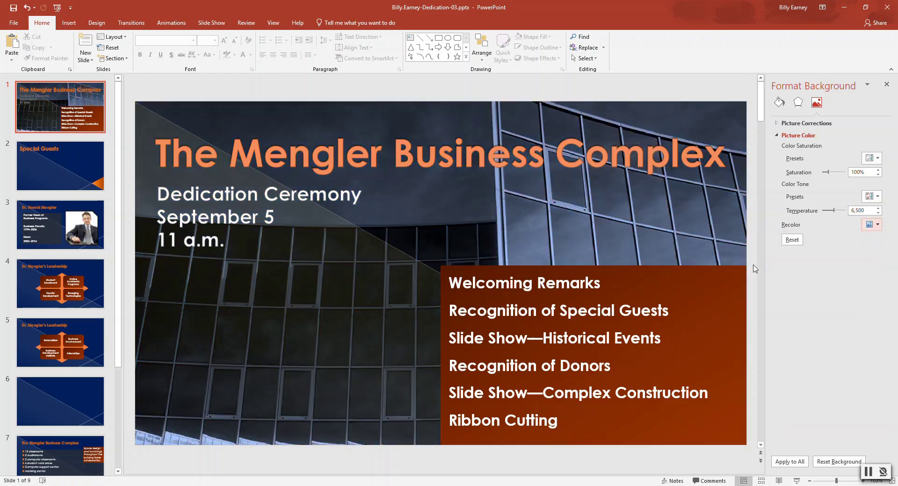
left_click(797, 462)
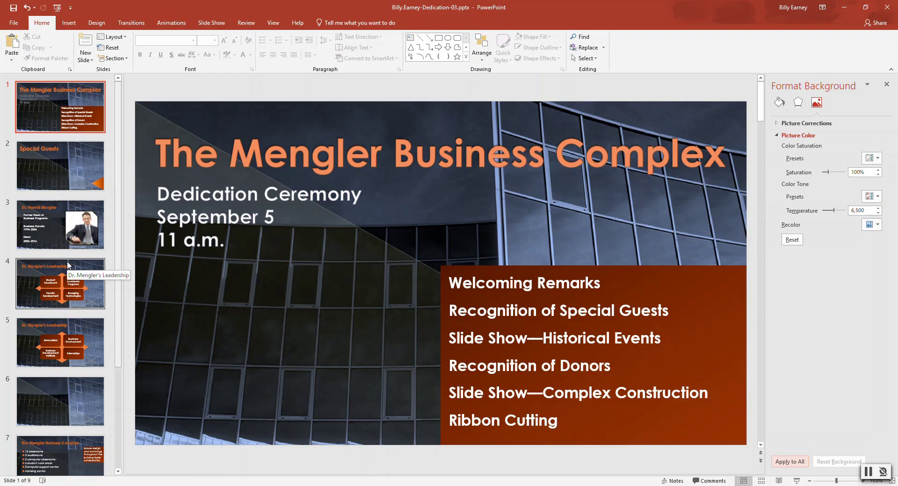
- Reset the picture colour on slides 1 and 2, then go to slide 6
left_click(43, 110)
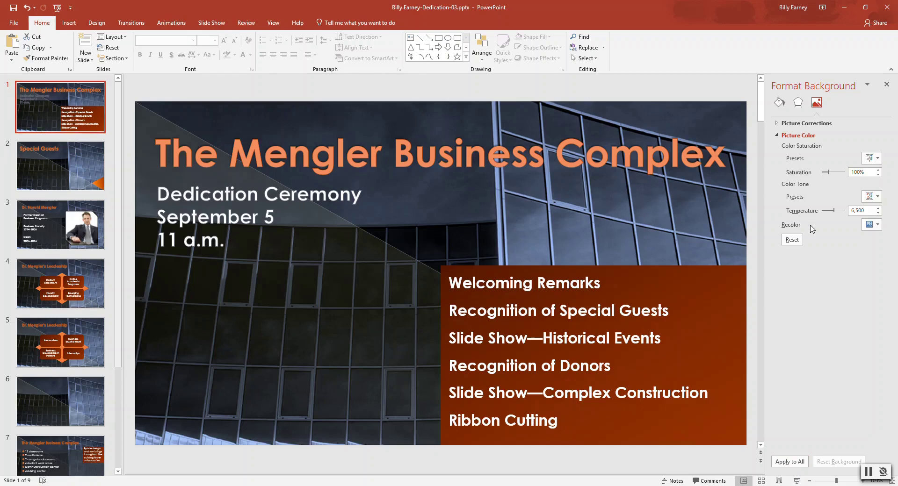
left_click(794, 240)
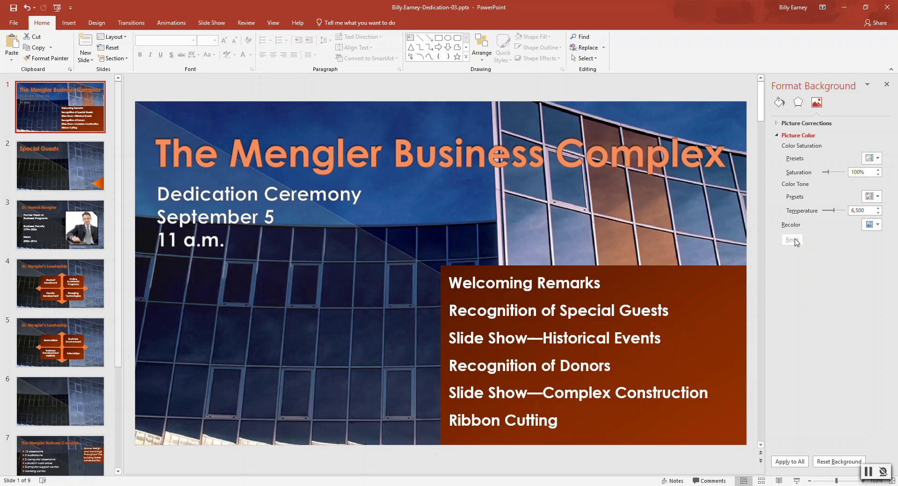
left_click(51, 159)
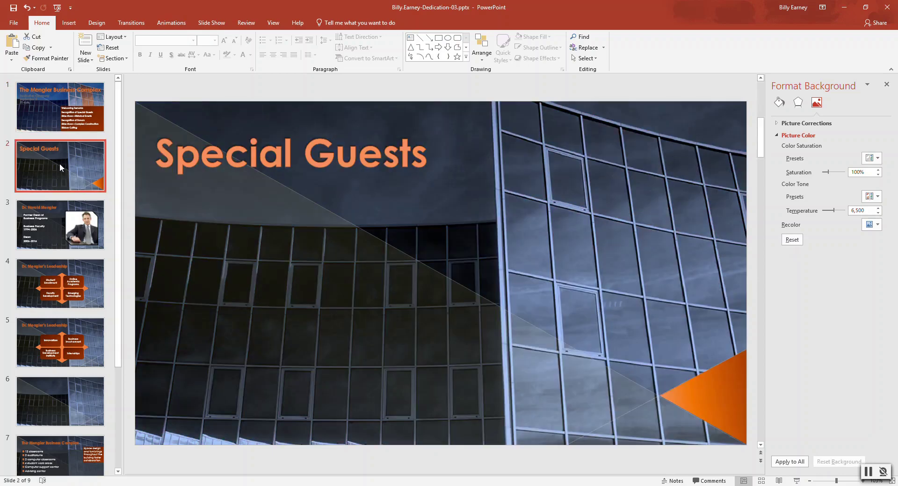
left_click(792, 239)
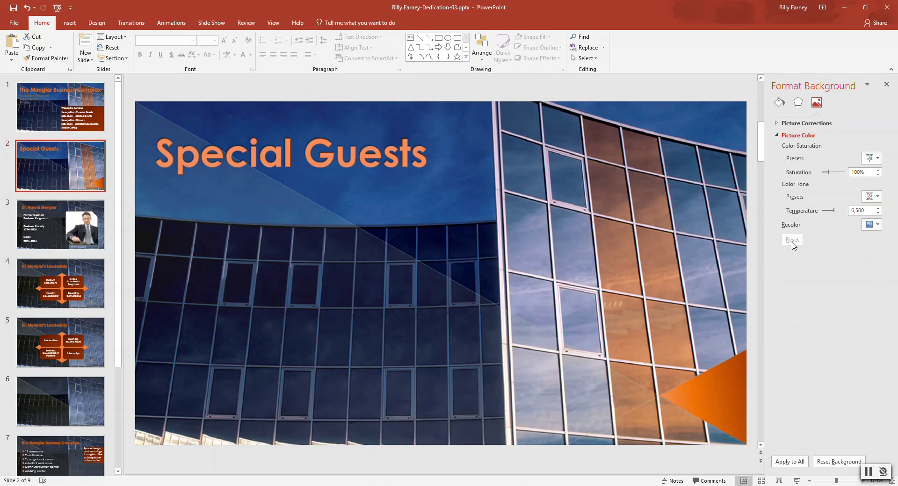
left_click(59, 388)
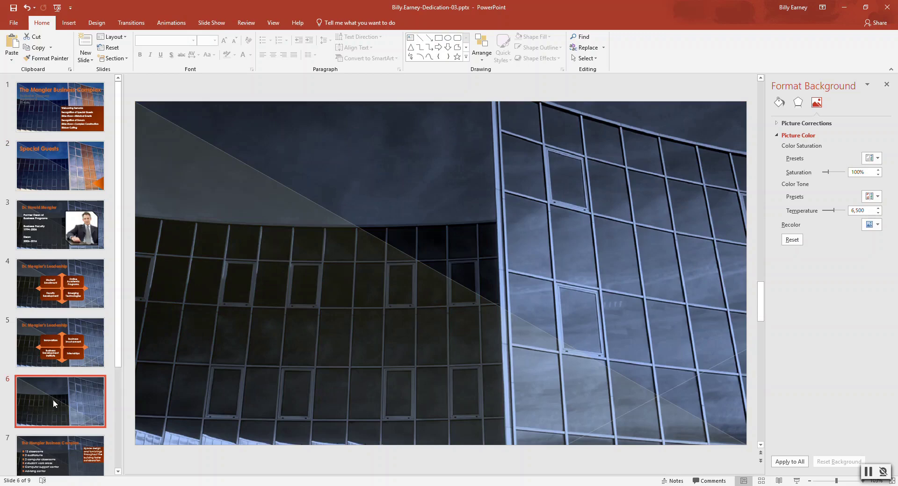
- Give slide 6 a solid Black, Background 1 fill and close the Format Background pane
left_click(778, 103)
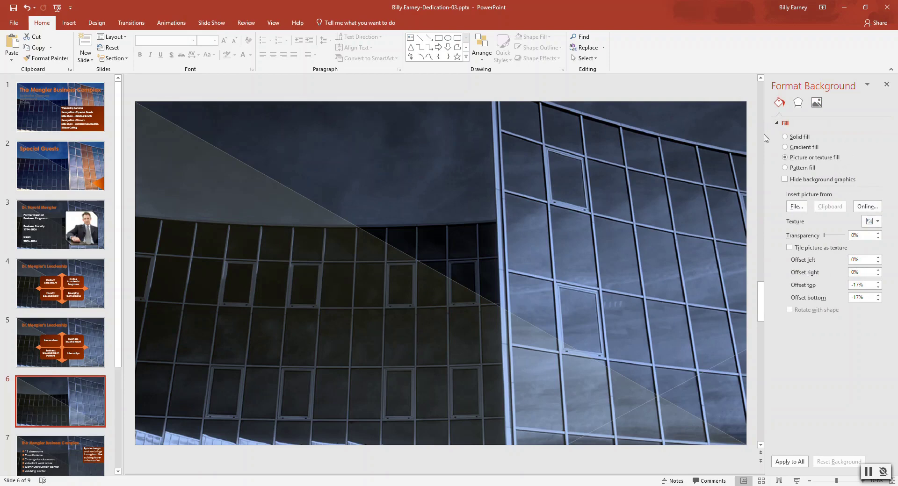
left_click(785, 137)
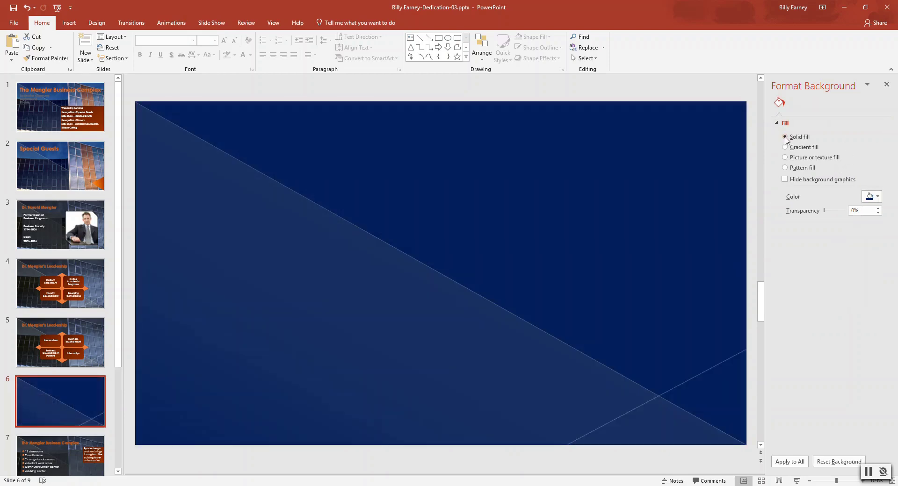
left_click(878, 197)
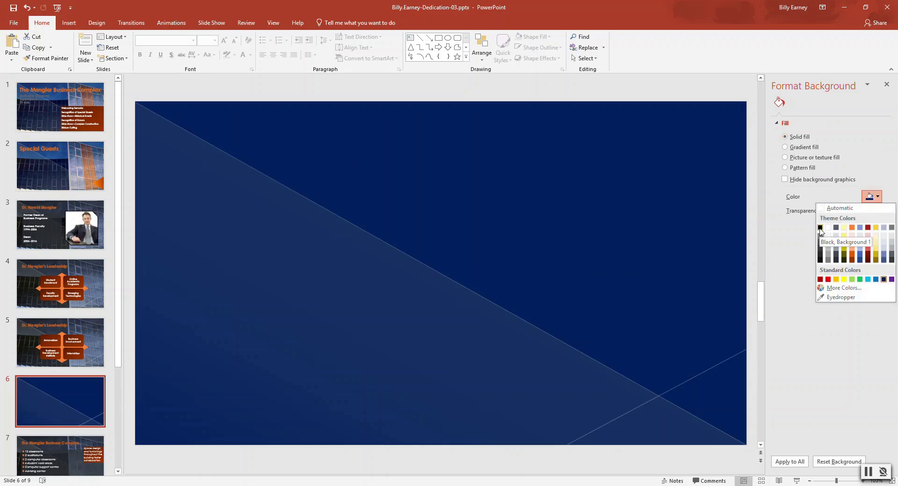
left_click(819, 228)
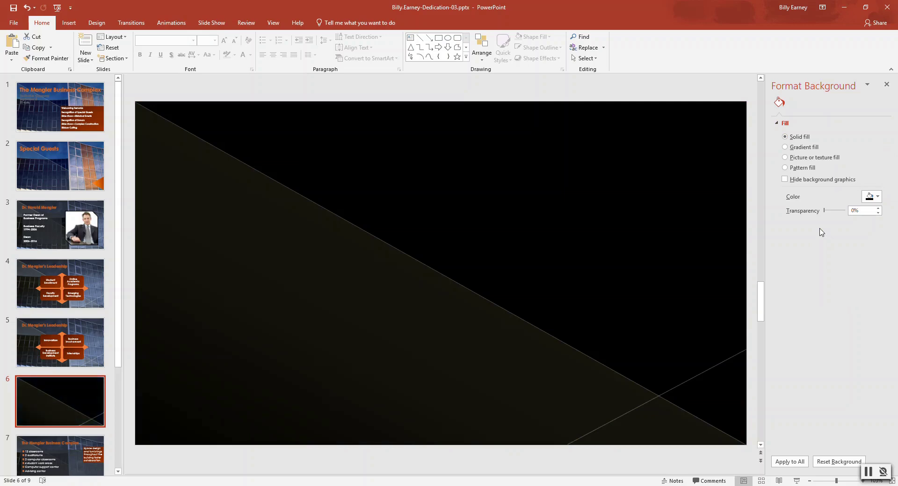
left_click(886, 88)
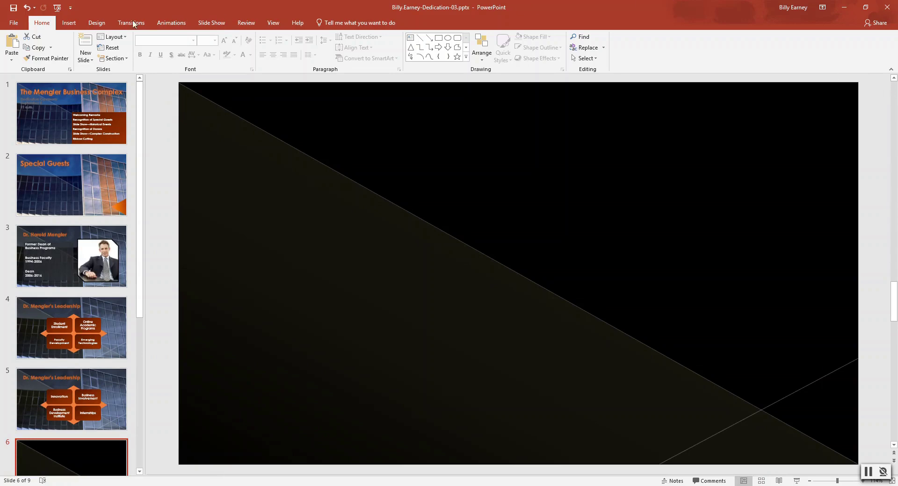
- Apply a diamond Shape transition to slide 6 and all slides, then return to slide 1
left_click(115, 24)
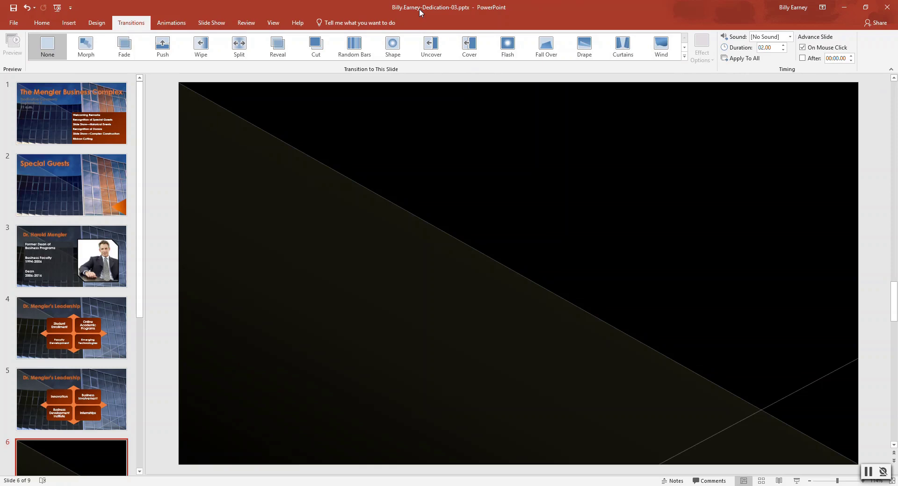
left_click(395, 49)
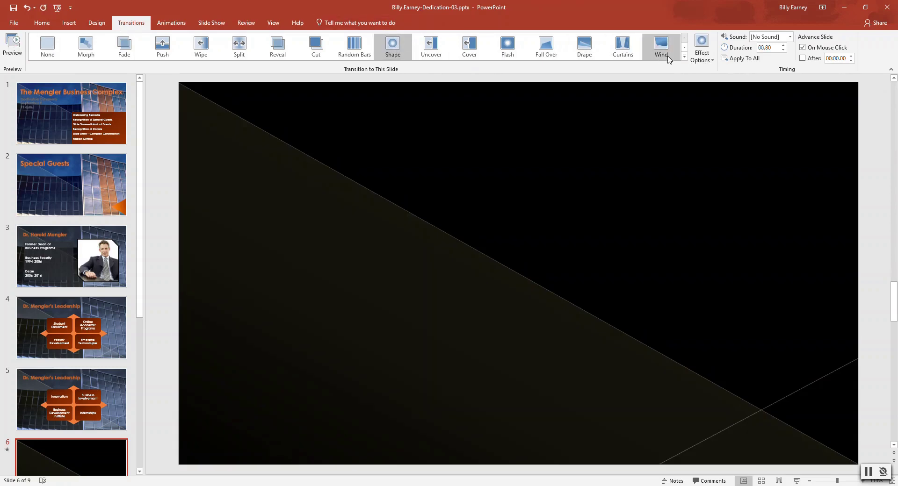
left_click(711, 60)
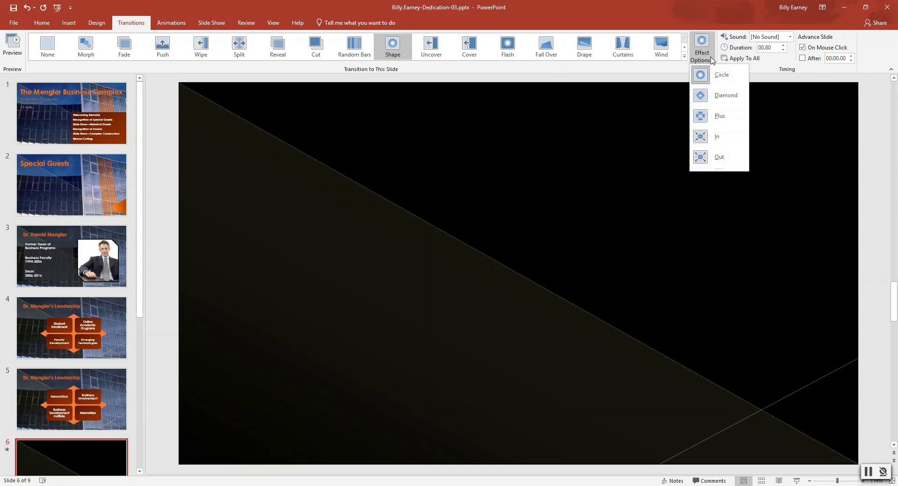
left_click(717, 95)
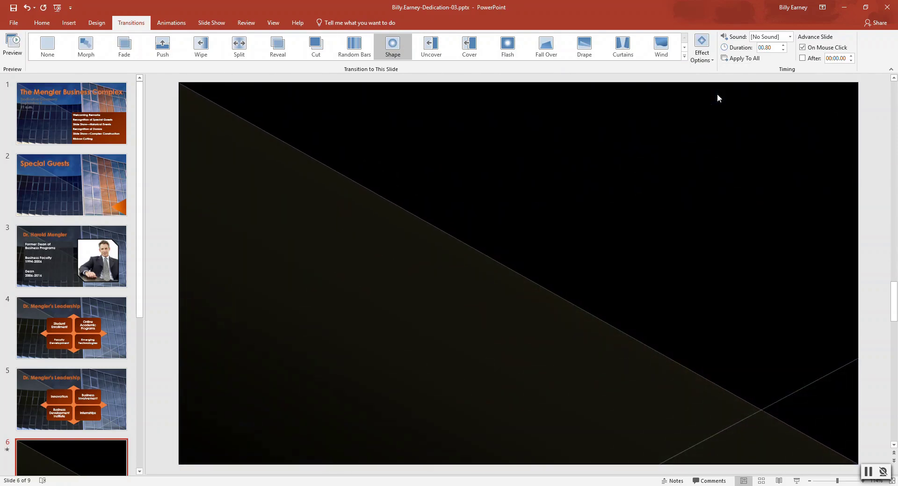
left_click(740, 60)
left_click(53, 127)
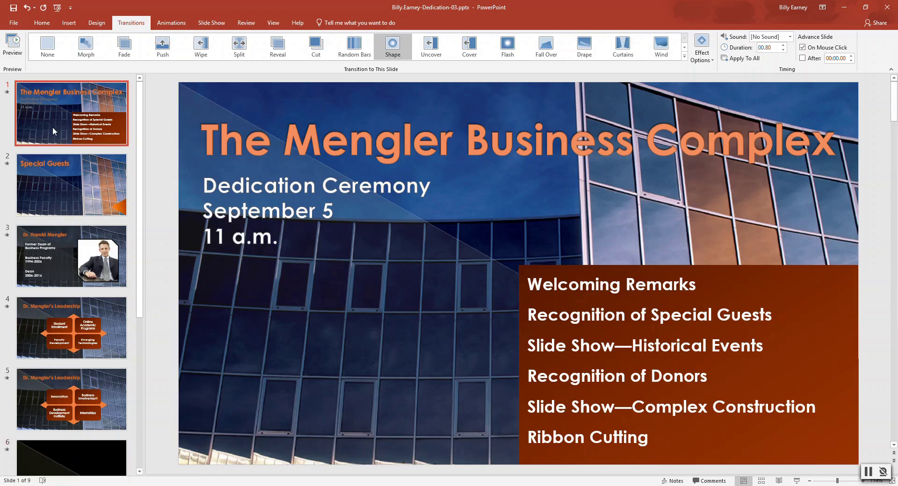
- Select the six agenda lines on the title slide and apply a Wipe entrance
mouse_move(525, 281)
left_mouse_down()
mouse_move(622, 315)
mouse_move(631, 407)
mouse_move(669, 436)
left_mouse_up()
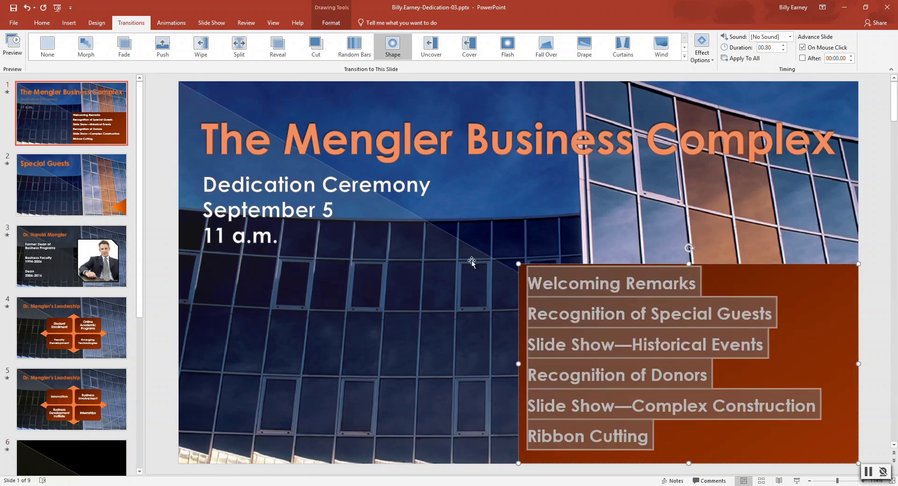
left_click(173, 25)
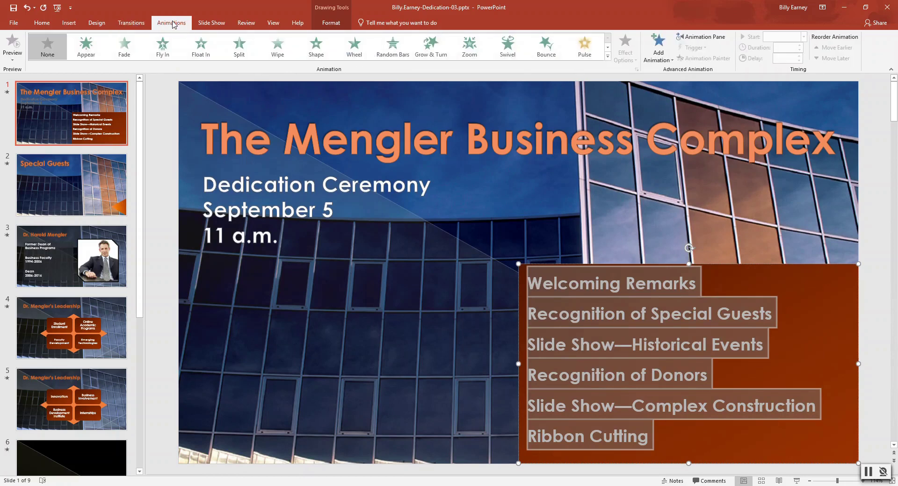
left_click(277, 52)
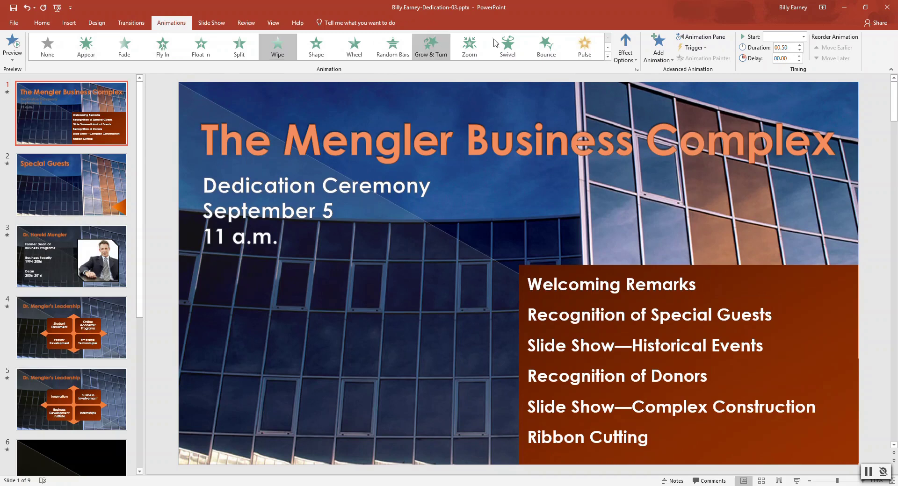
left_click(632, 60)
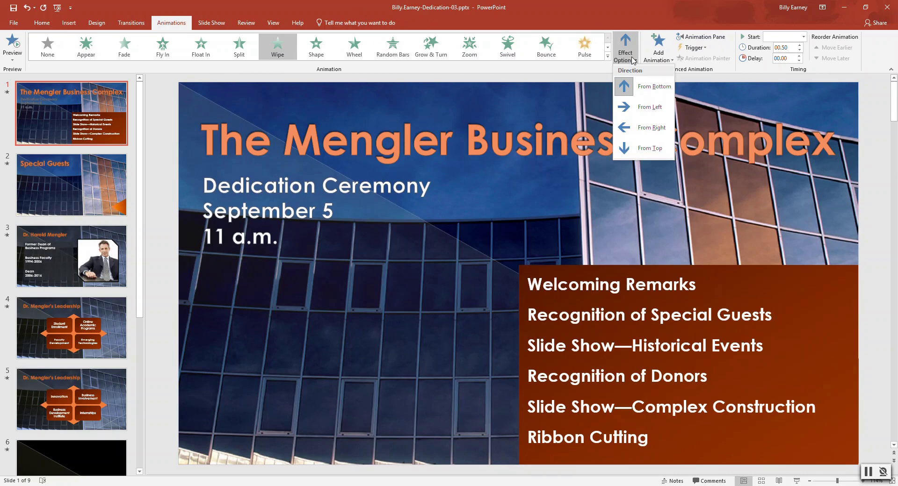
left_click(632, 60)
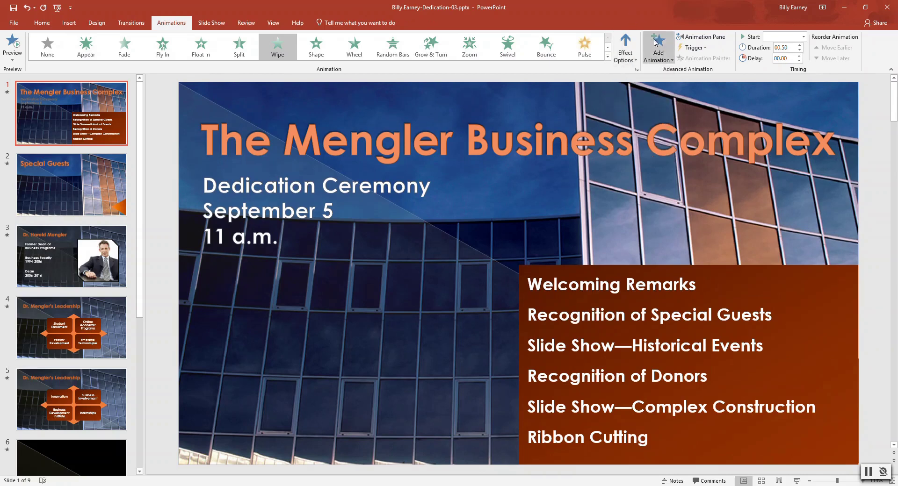
left_click(659, 52)
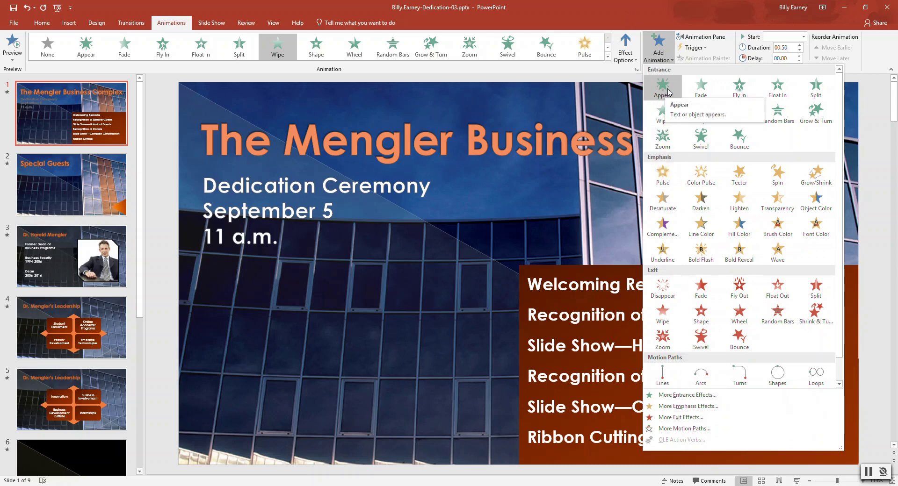
- Set the agenda Wipe to From Bottom, By Paragraph, then select the portrait on slide 3
left_click(663, 115)
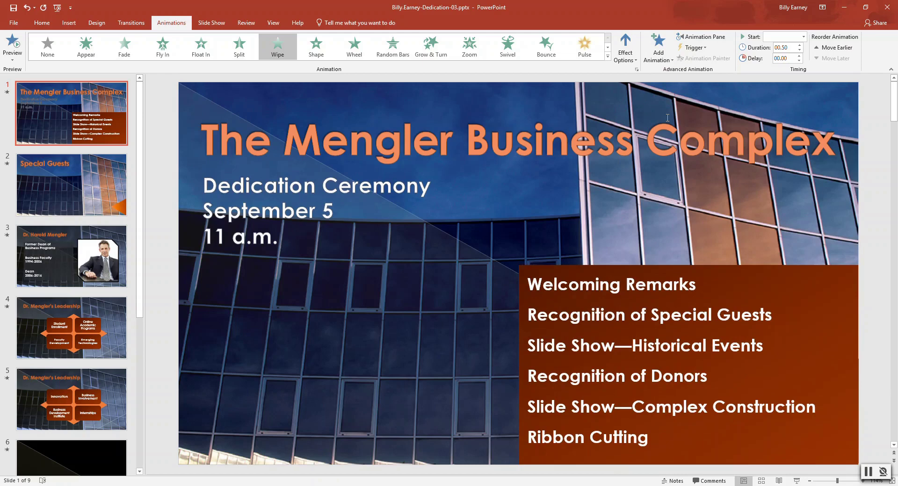
left_click(633, 59)
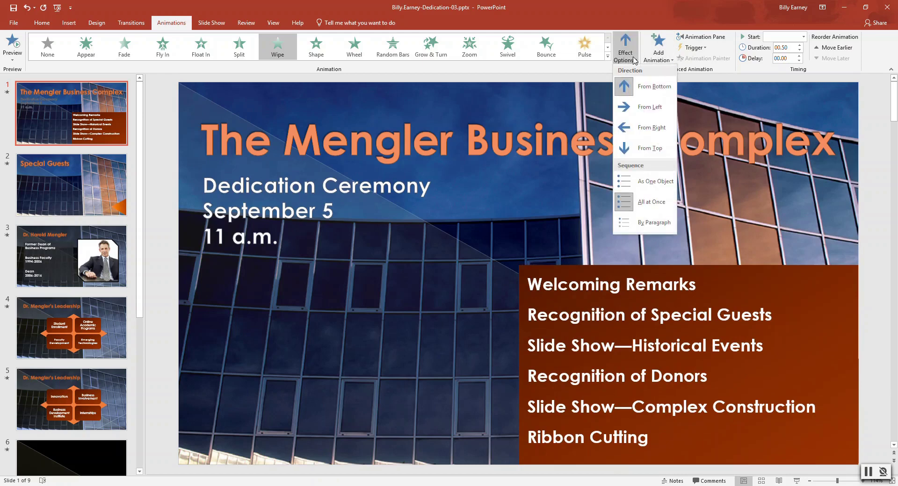
left_click(646, 89)
left_click(635, 59)
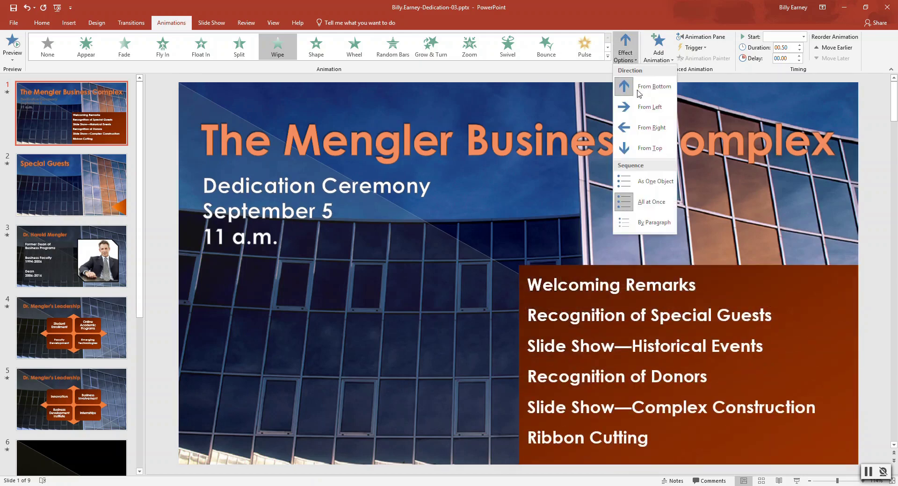
left_click(644, 224)
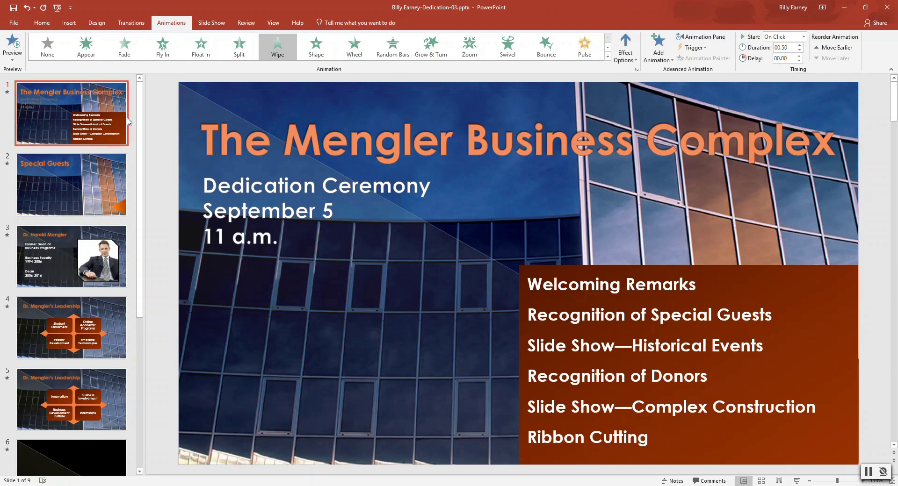
left_click(43, 256)
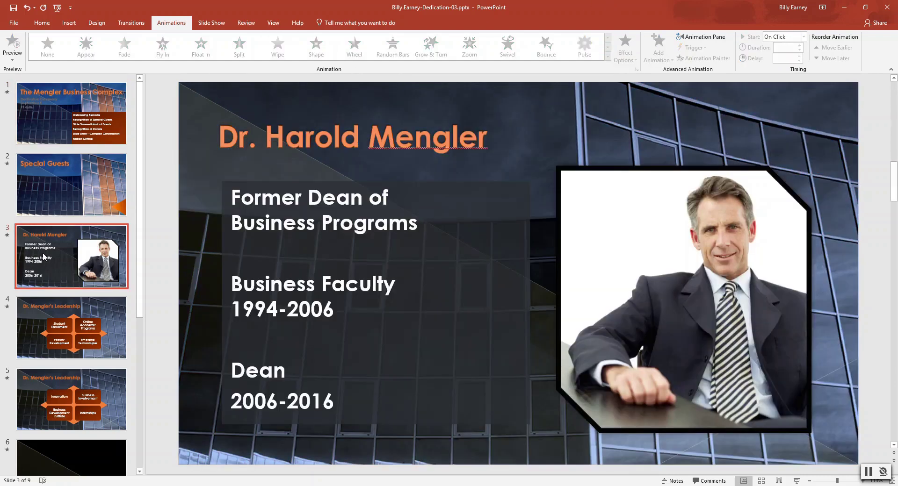
left_click(625, 333)
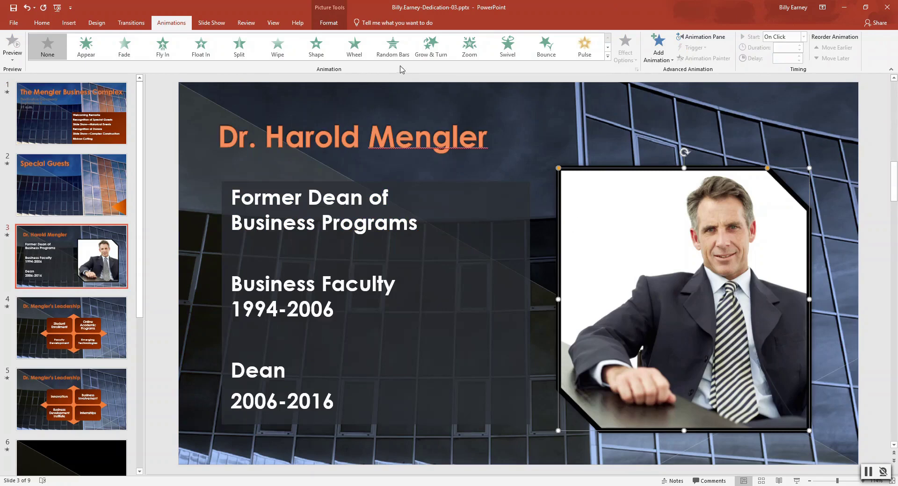
- Apply a Shape entrance animation to the slide 3 portrait photo
left_click(327, 51)
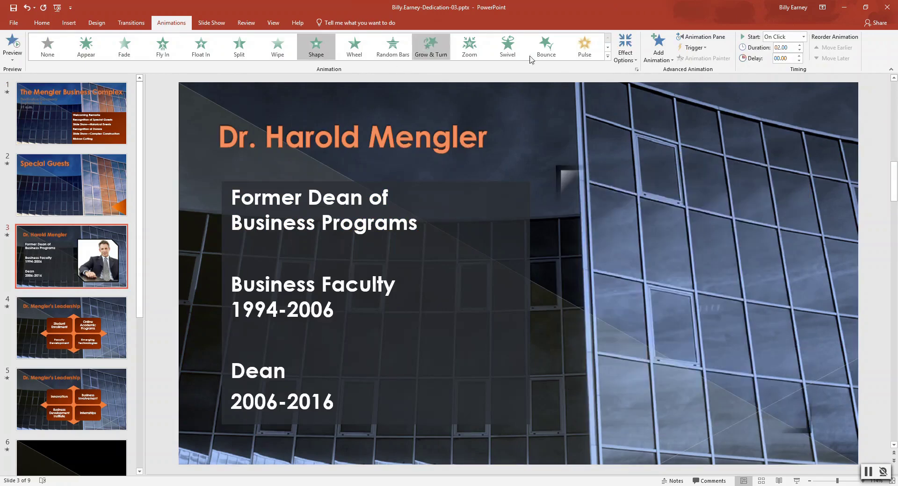
left_click(658, 49)
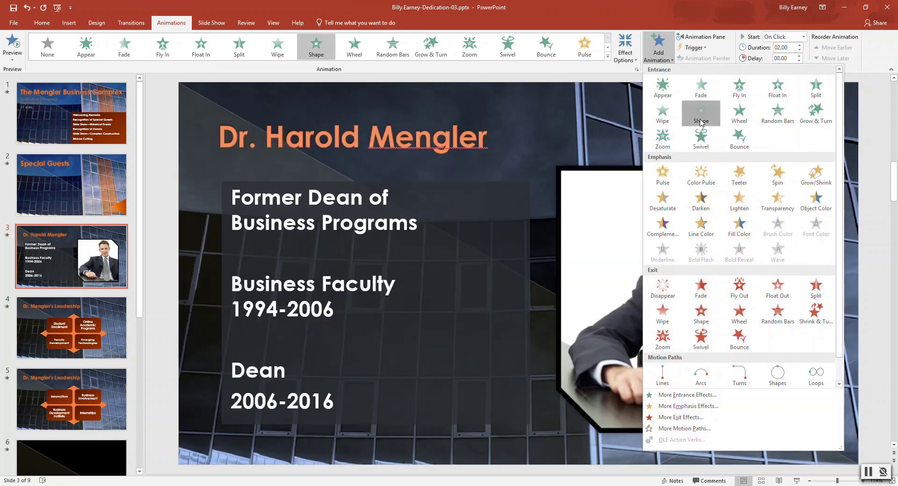
left_click(701, 121)
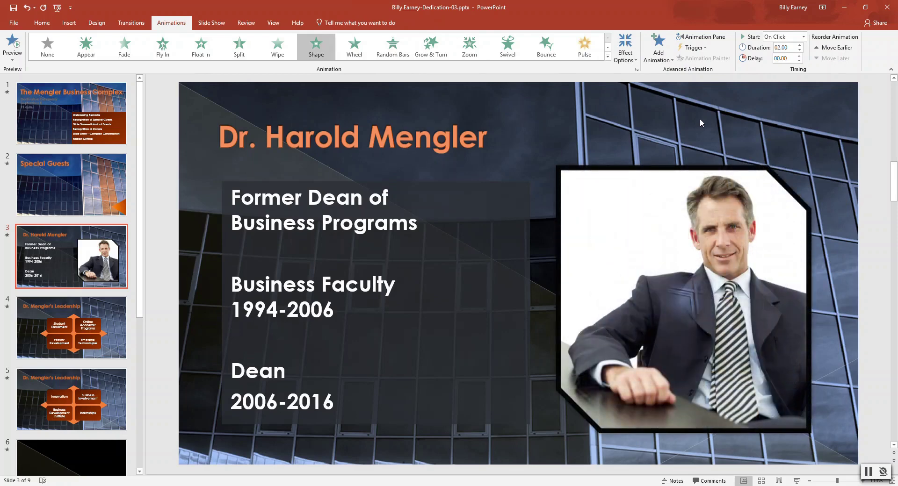
left_click(636, 61)
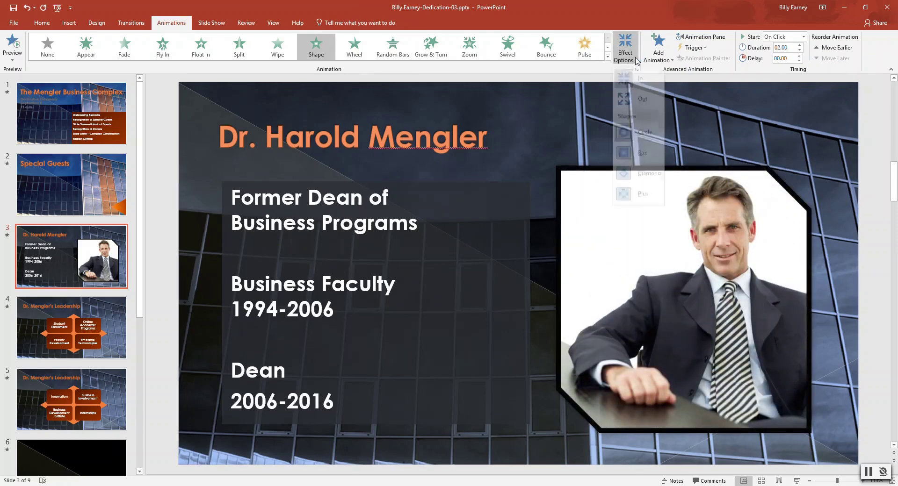
left_click(669, 60)
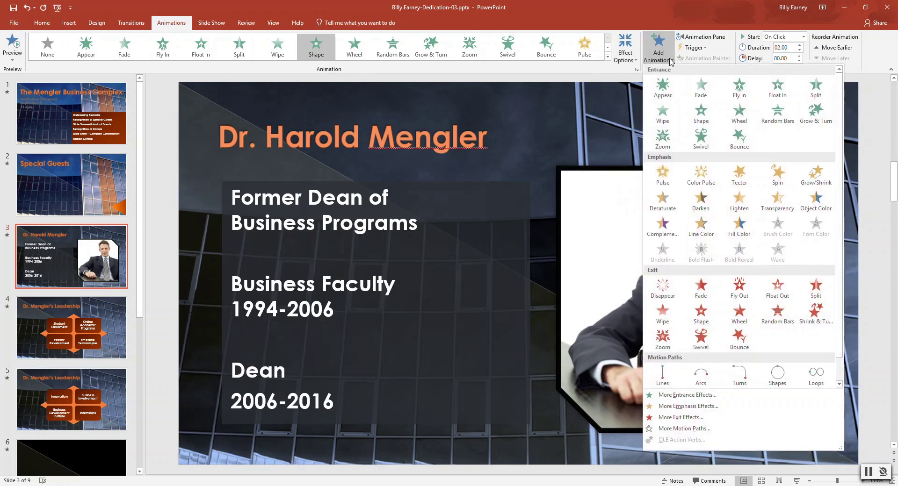
left_click(670, 59)
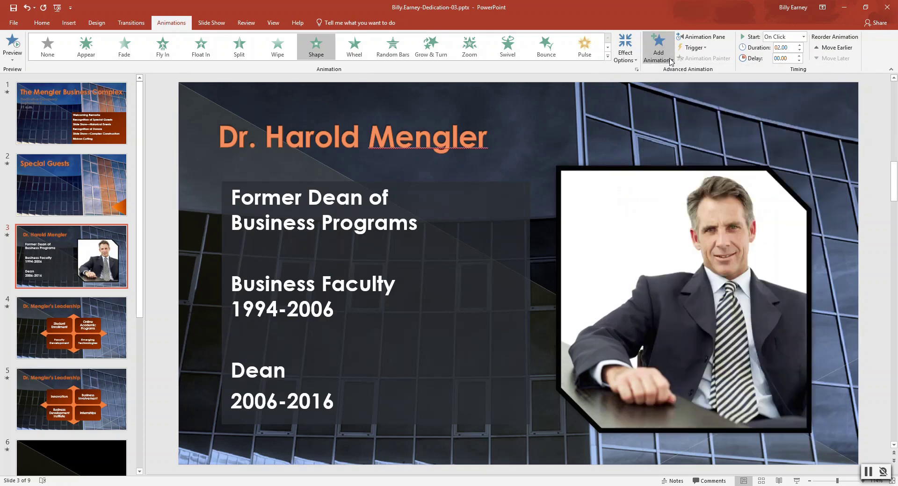
- Set the Shape effect to Diamond, Out, starting After Previous
left_click(635, 62)
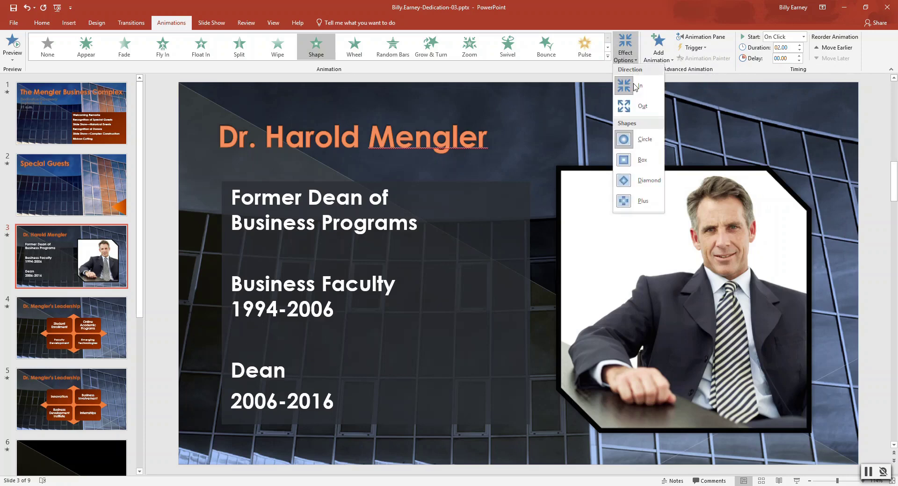
left_click(640, 180)
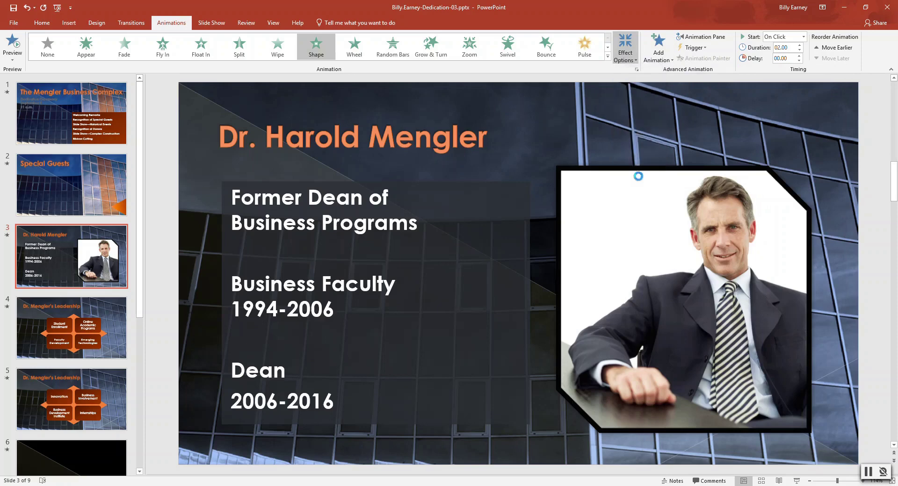
left_click(635, 62)
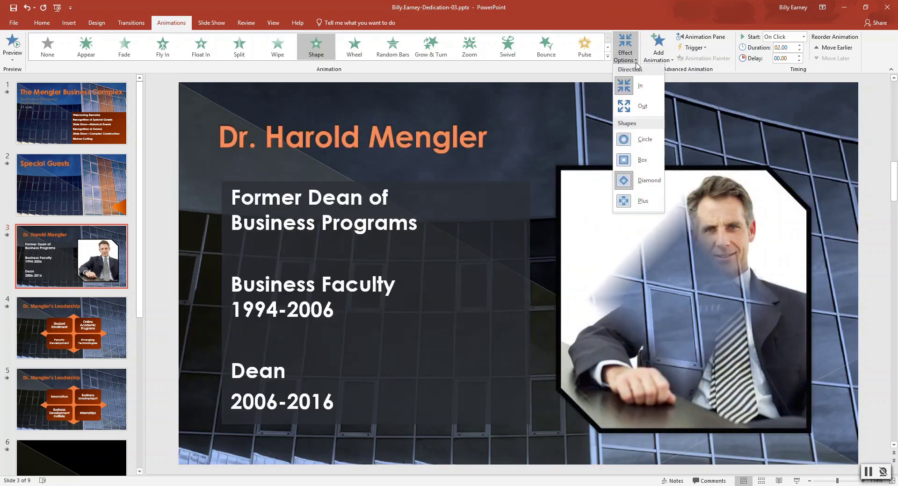
left_click(636, 109)
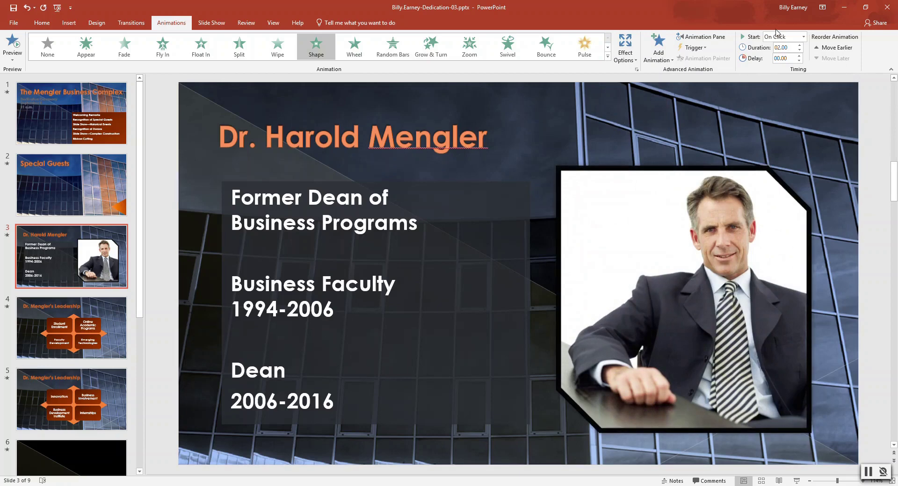
left_click(803, 37)
left_click(795, 65)
- Give slide 7's 'Space design and furnishings' text box a Zoom entrance played As One Object
scroll(77, 326, "down", 5)
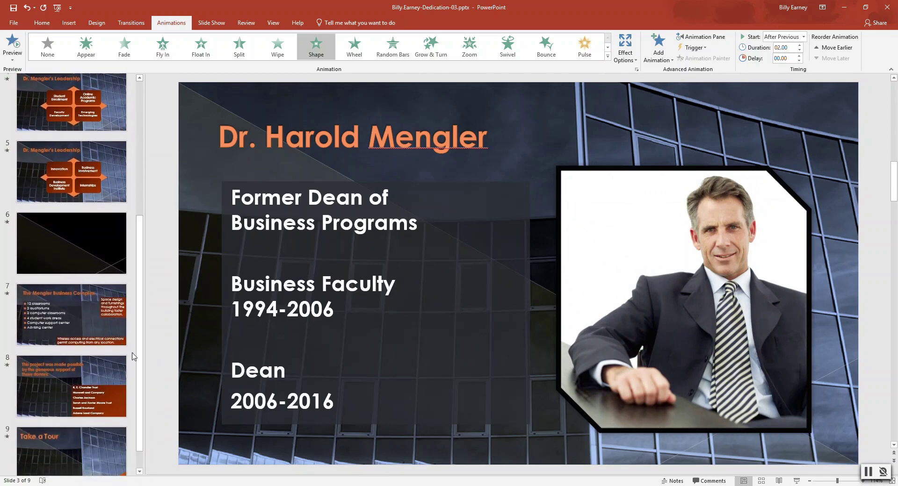
left_click(77, 327)
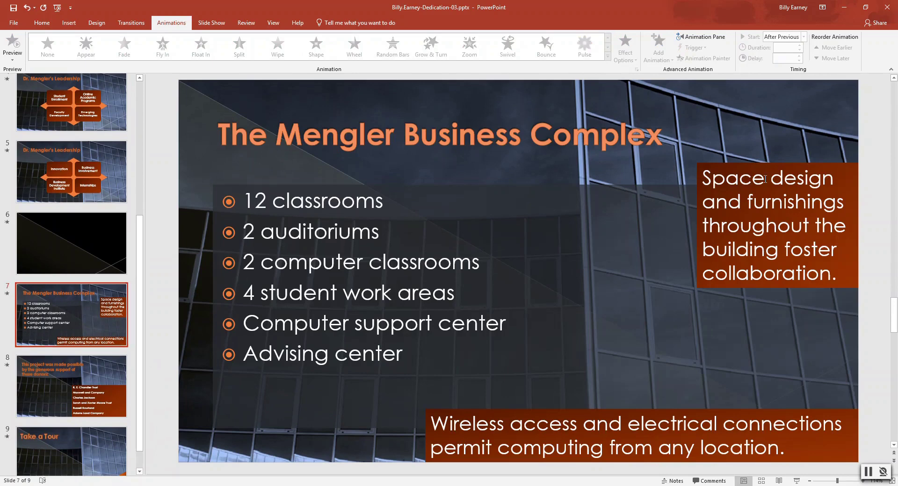
mouse_move(704, 185)
left_mouse_down()
mouse_move(846, 230)
mouse_move(846, 277)
left_mouse_up()
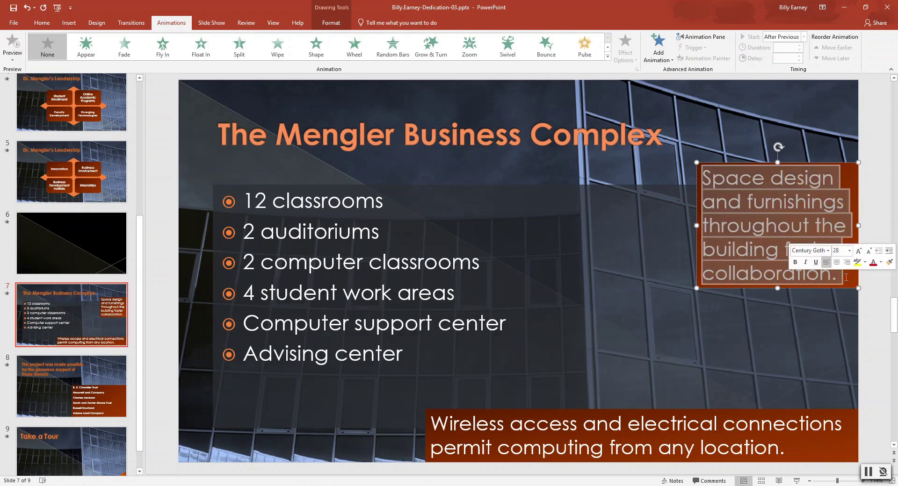
left_click(470, 47)
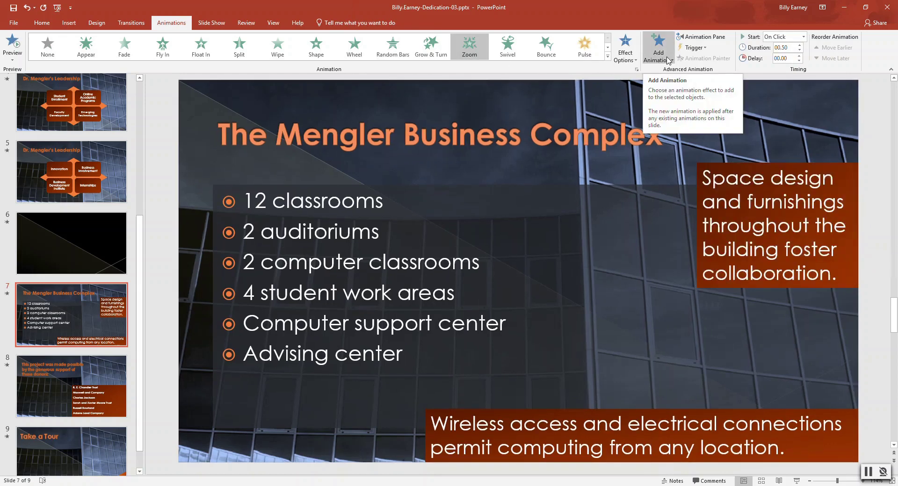
left_click(667, 59)
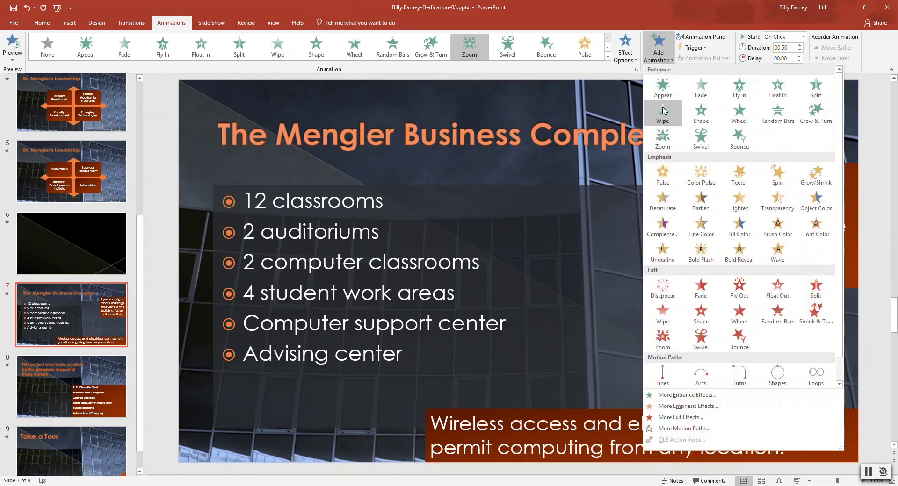
left_click(662, 139)
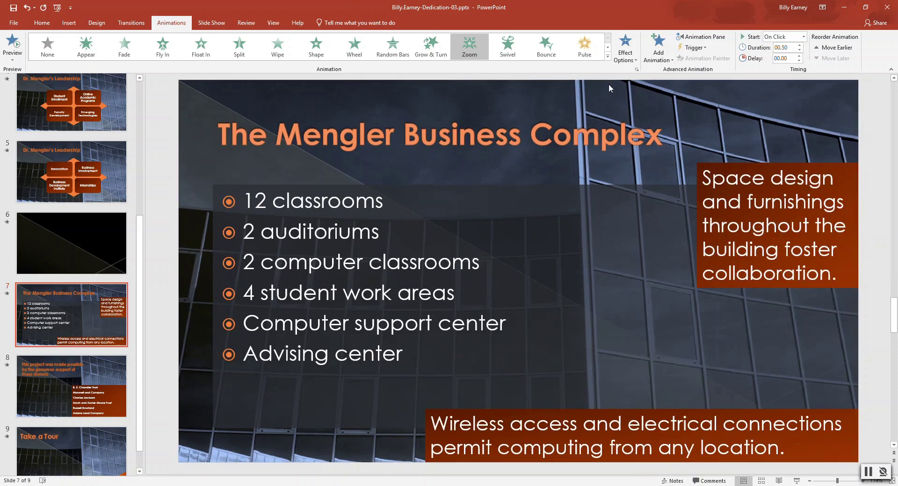
left_click(635, 60)
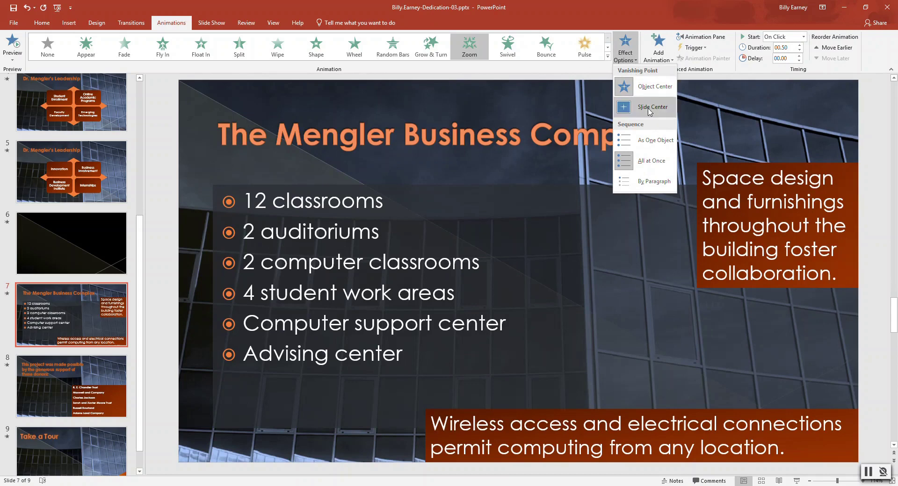
left_click(649, 86)
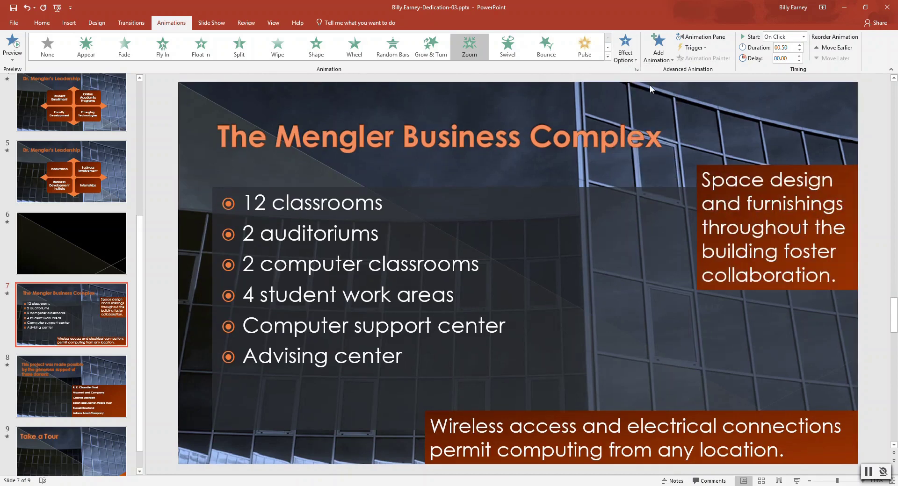
left_click(632, 58)
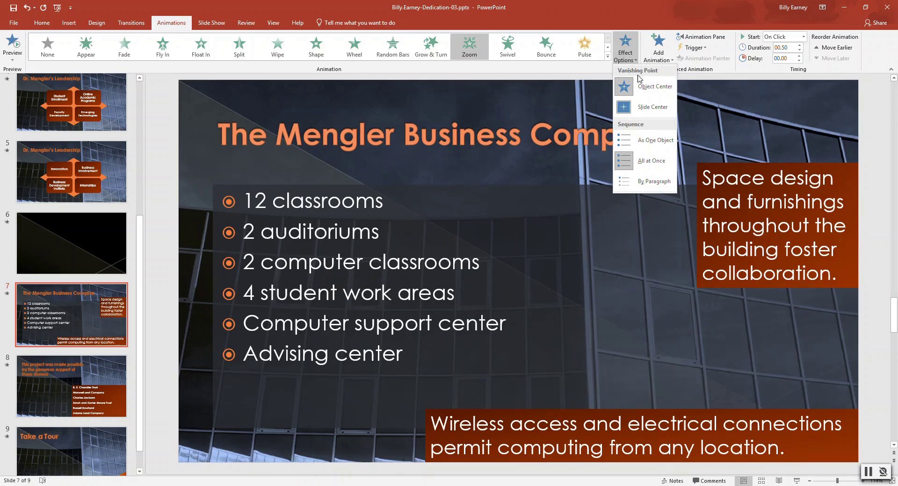
left_click(655, 140)
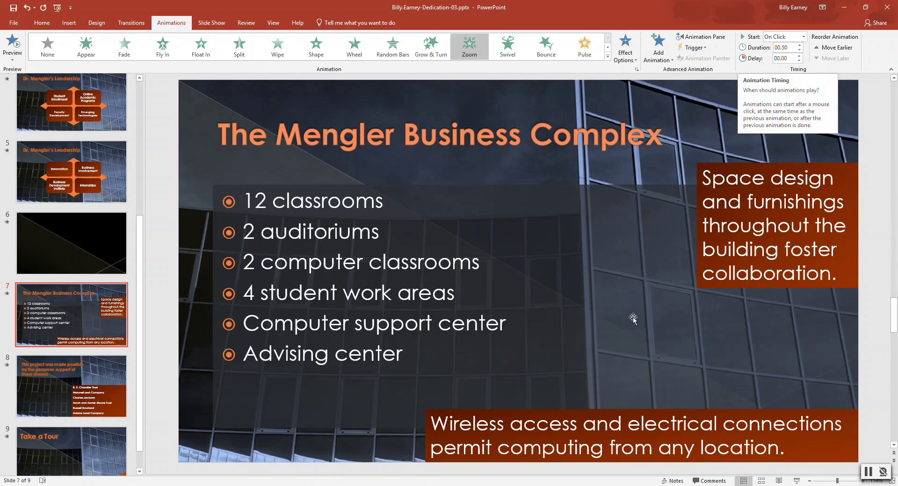
mouse_move(434, 423)
left_mouse_down()
mouse_move(723, 423)
mouse_move(759, 450)
mouse_move(790, 451)
left_mouse_up()
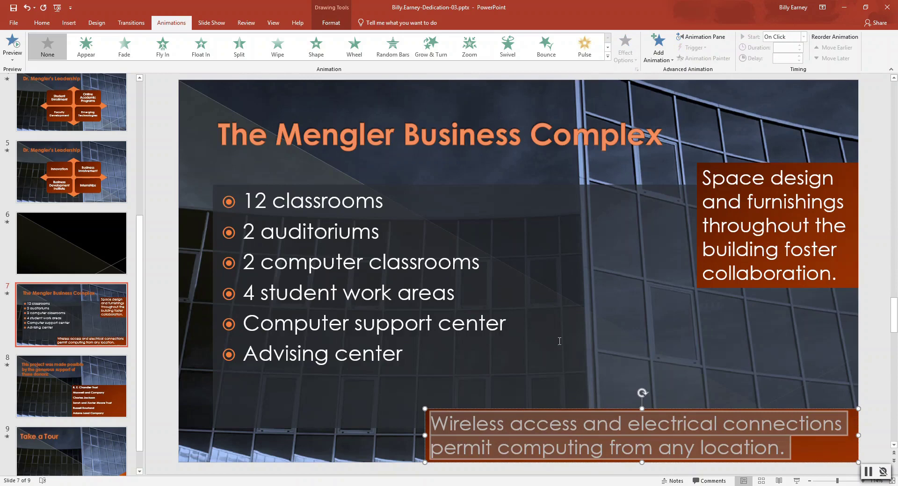
- Apply a Zoom entrance As One Object to the 'Wireless access' box, then go to slide 8
left_click(469, 46)
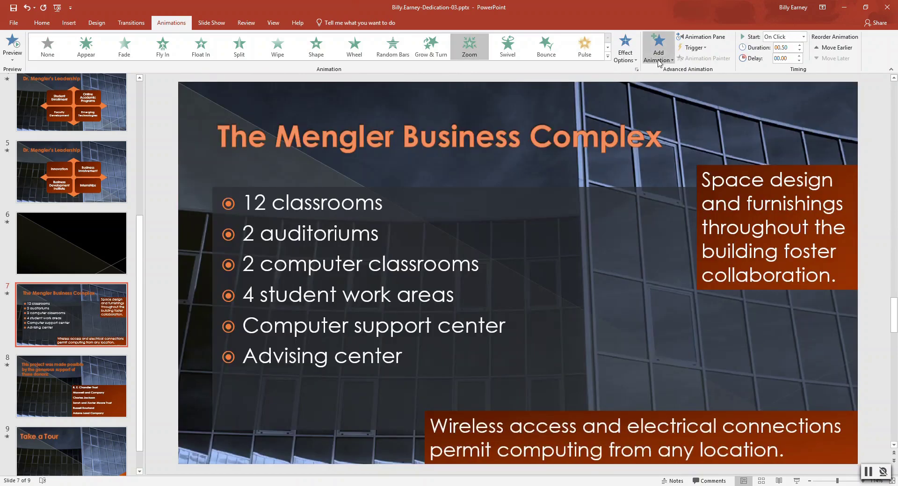
left_click(662, 61)
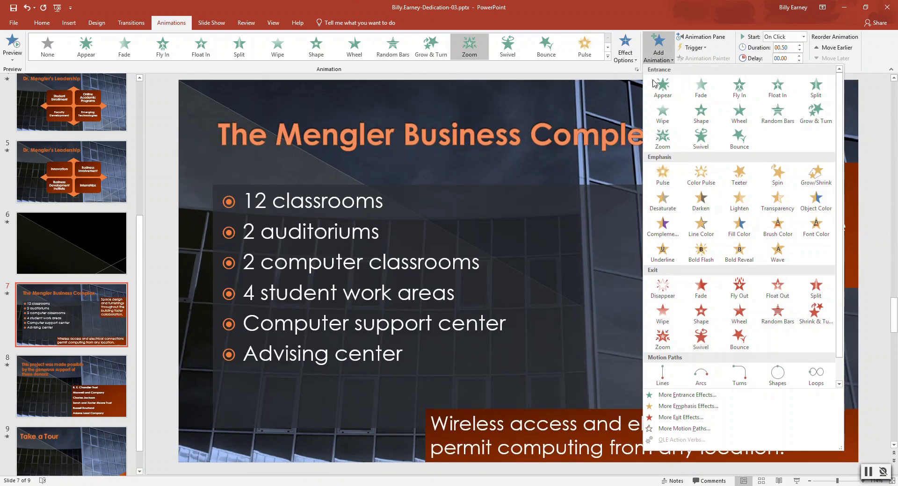
left_click(661, 136)
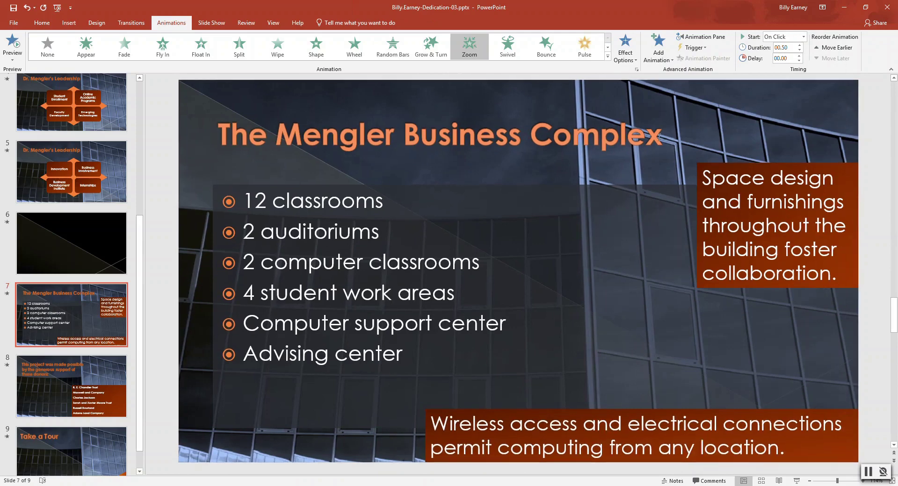
left_click(624, 57)
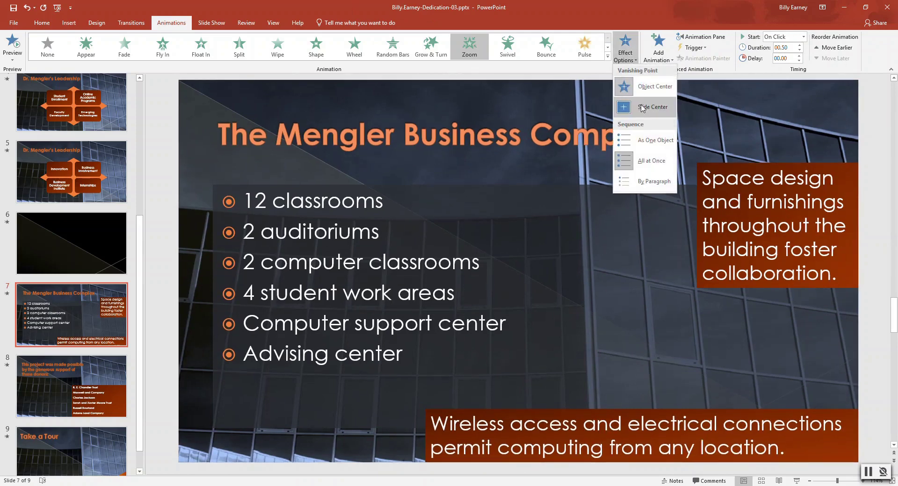
left_click(648, 89)
left_click(632, 57)
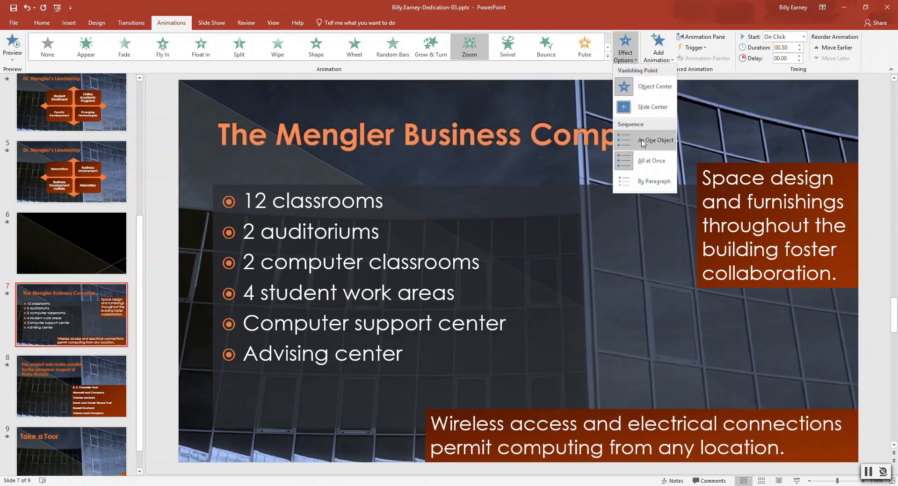
left_click(643, 141)
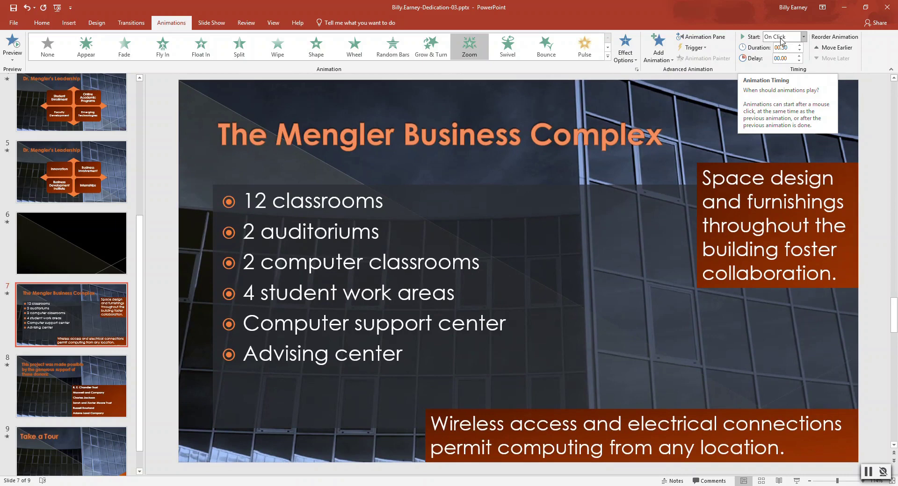
left_click(66, 387)
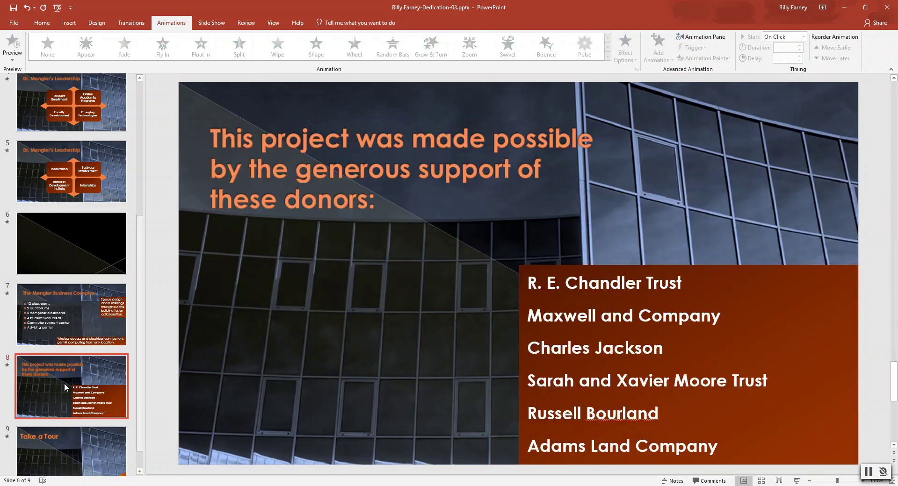
- Give slide 8's donor list a Wipe entrance From Bottom, As One Object
mouse_move(528, 286)
left_mouse_down()
mouse_move(664, 351)
mouse_move(722, 444)
left_mouse_up()
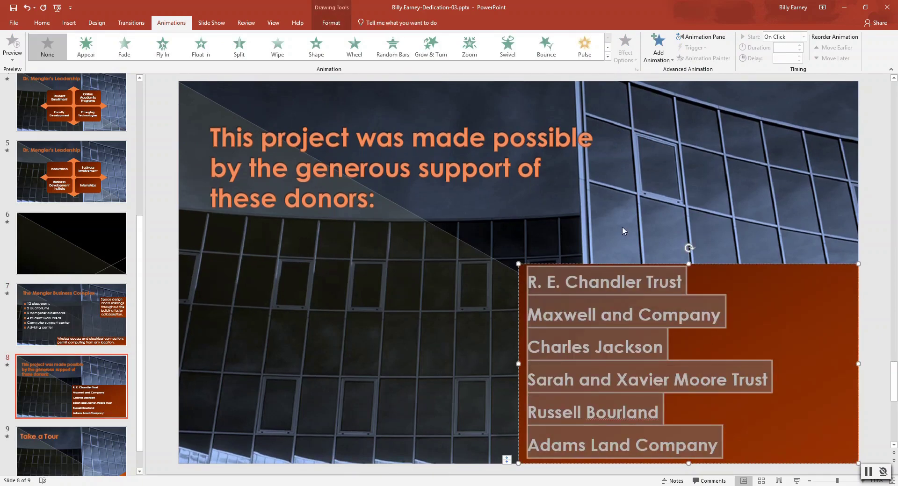
left_click(279, 47)
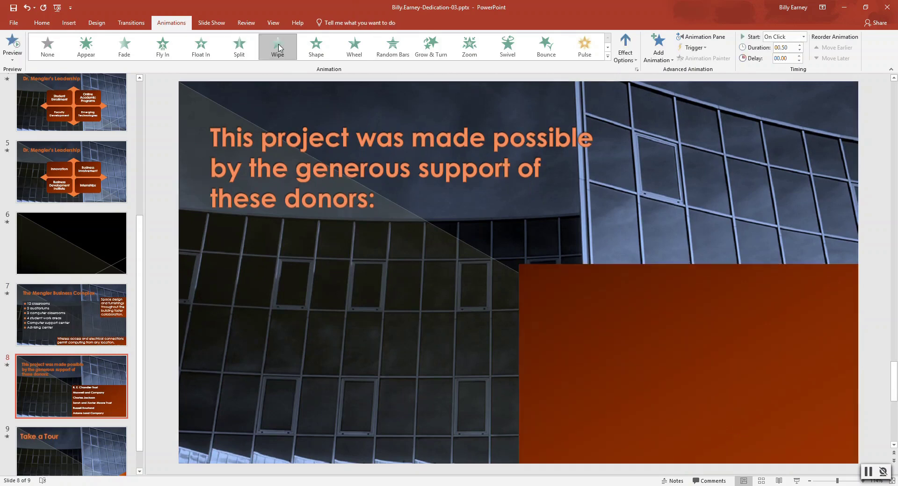
left_click(658, 51)
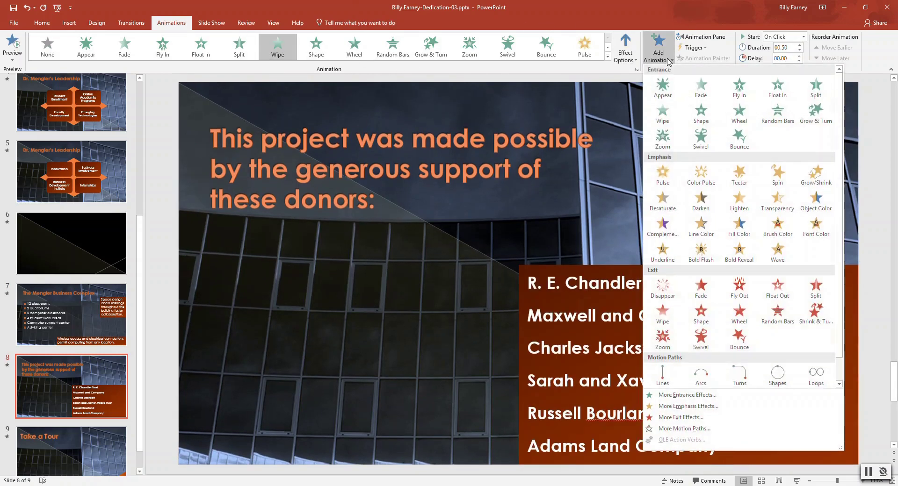
left_click(663, 110)
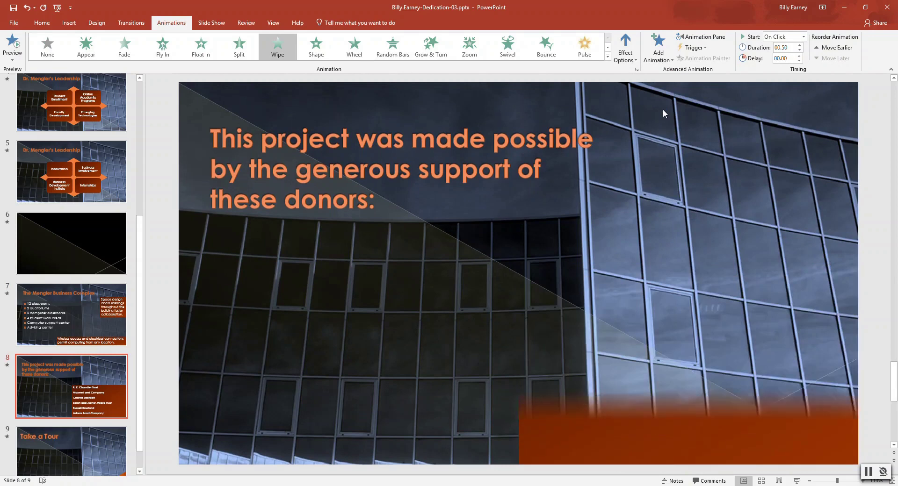
left_click(635, 60)
left_click(650, 88)
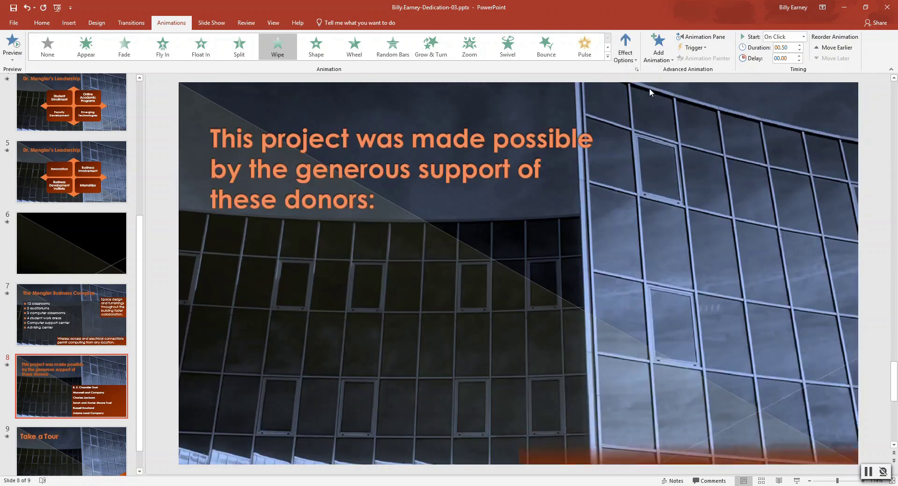
left_click(635, 60)
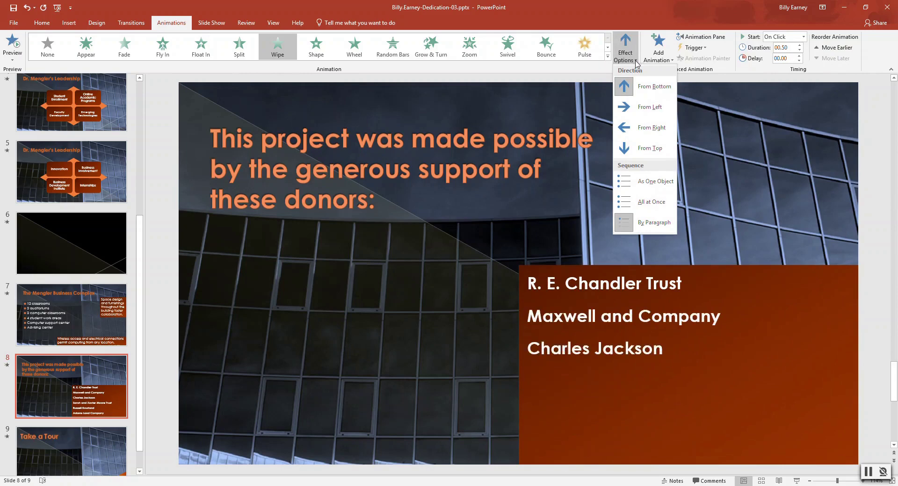
left_click(652, 186)
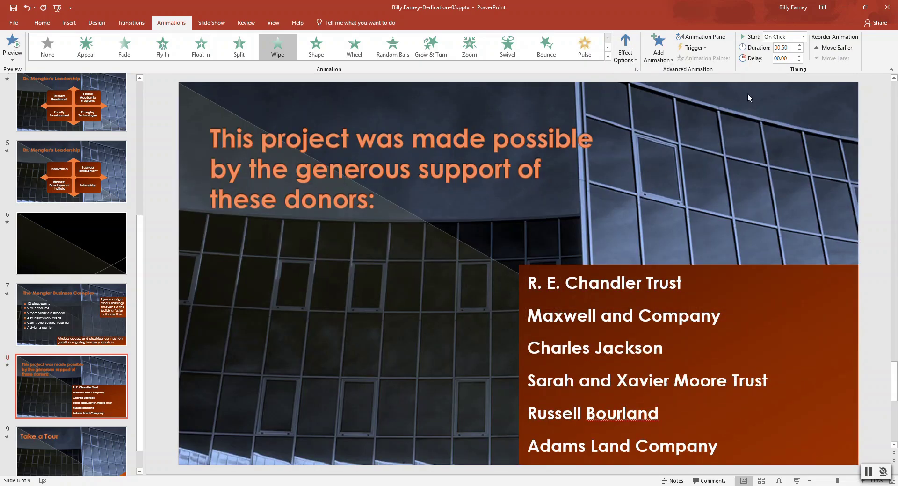
- Set the donor list wipe to start After Previous with a 00.75 duration
left_click(803, 36)
left_click(789, 66)
left_click(800, 45)
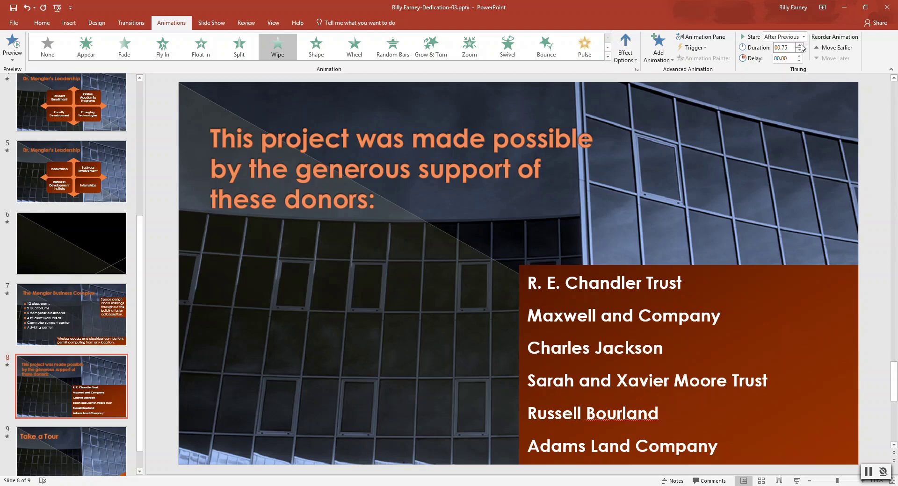